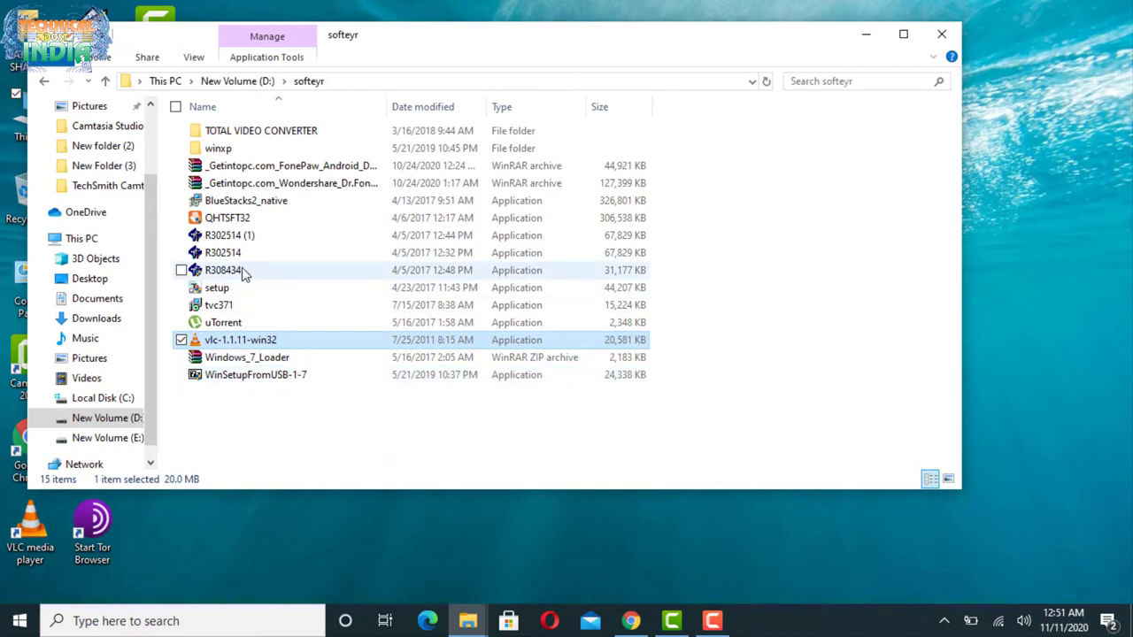
Step: Go back to This PC and open the Program Files folder on Local Disk (C:)
left_click(44, 82)
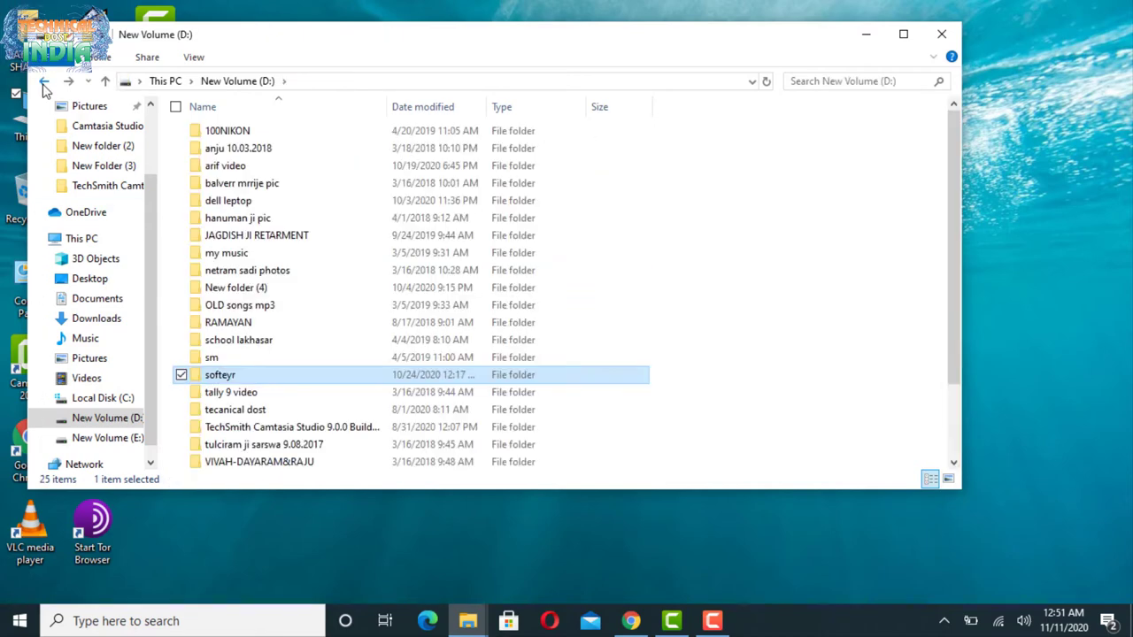
left_click(43, 82)
double_click(275, 310)
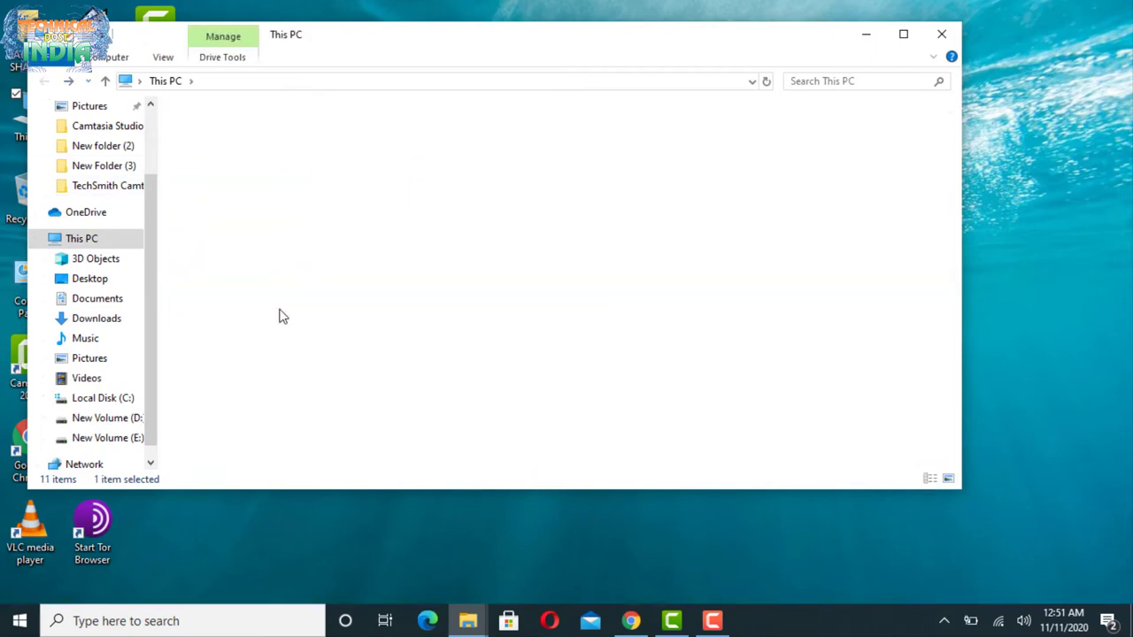
double_click(248, 188)
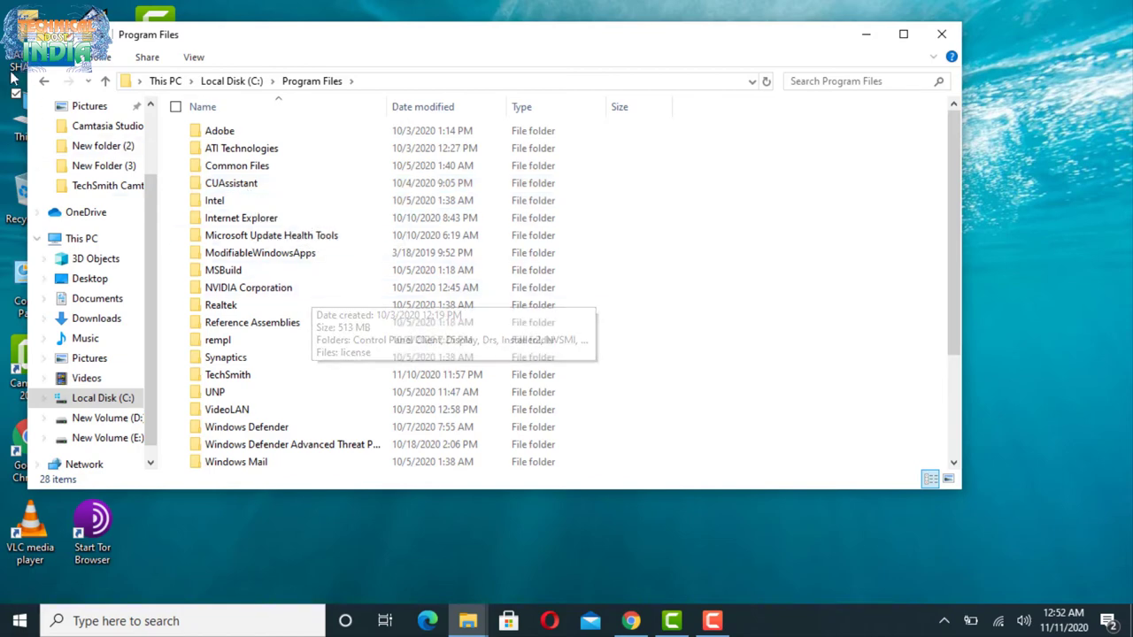
Step: Go back from Program Files to This PC and minimise the File Explorer window
left_click(46, 81)
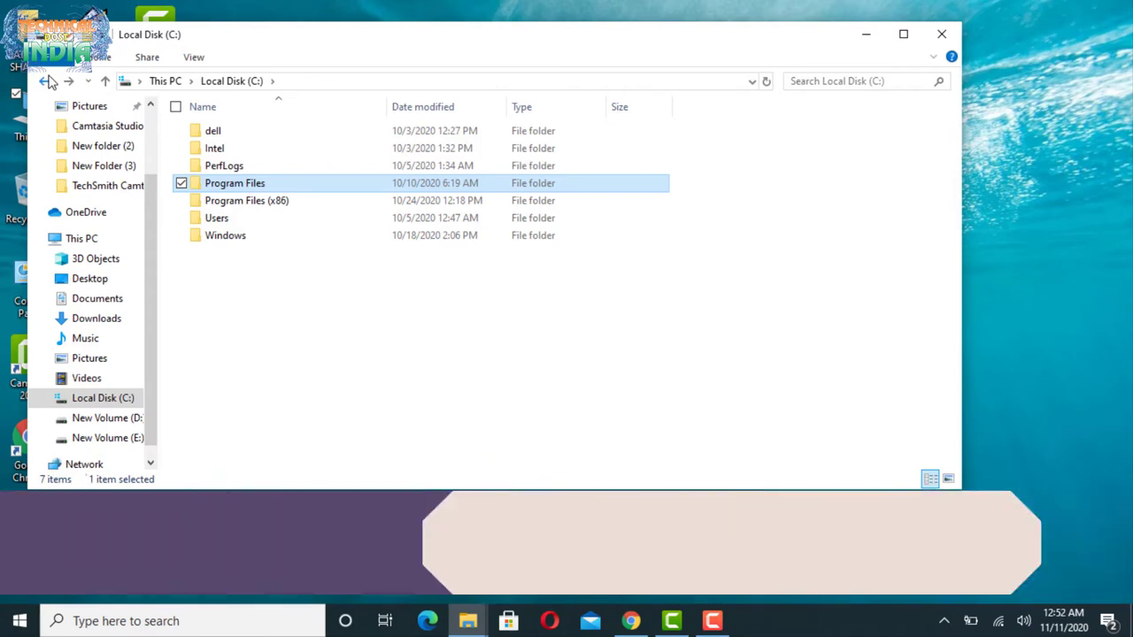
left_click(46, 80)
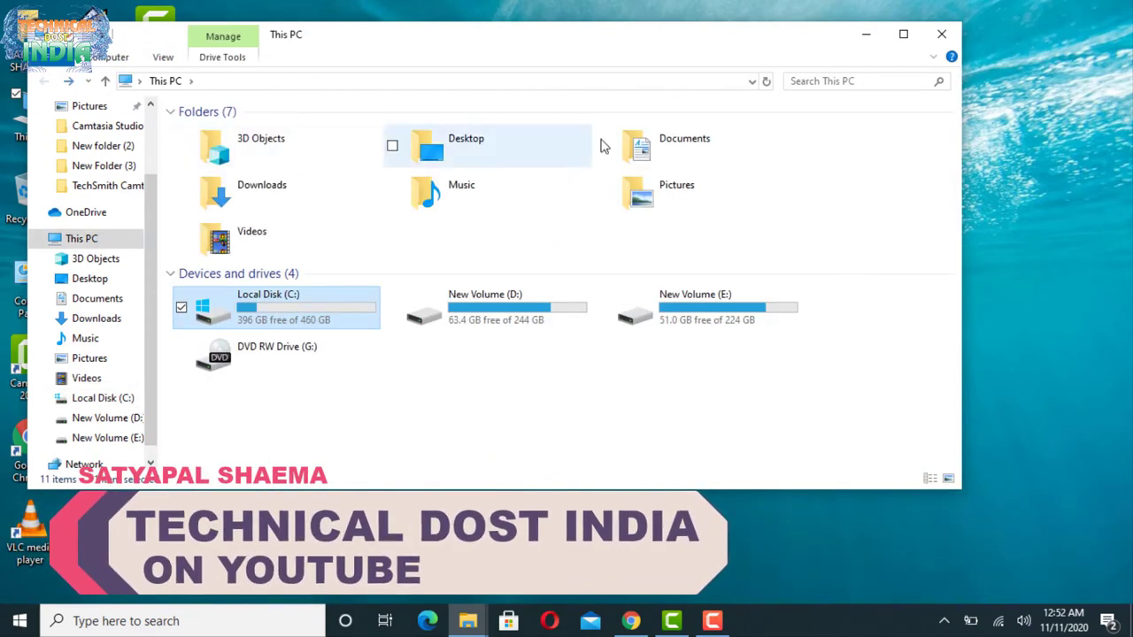
left_click(874, 37)
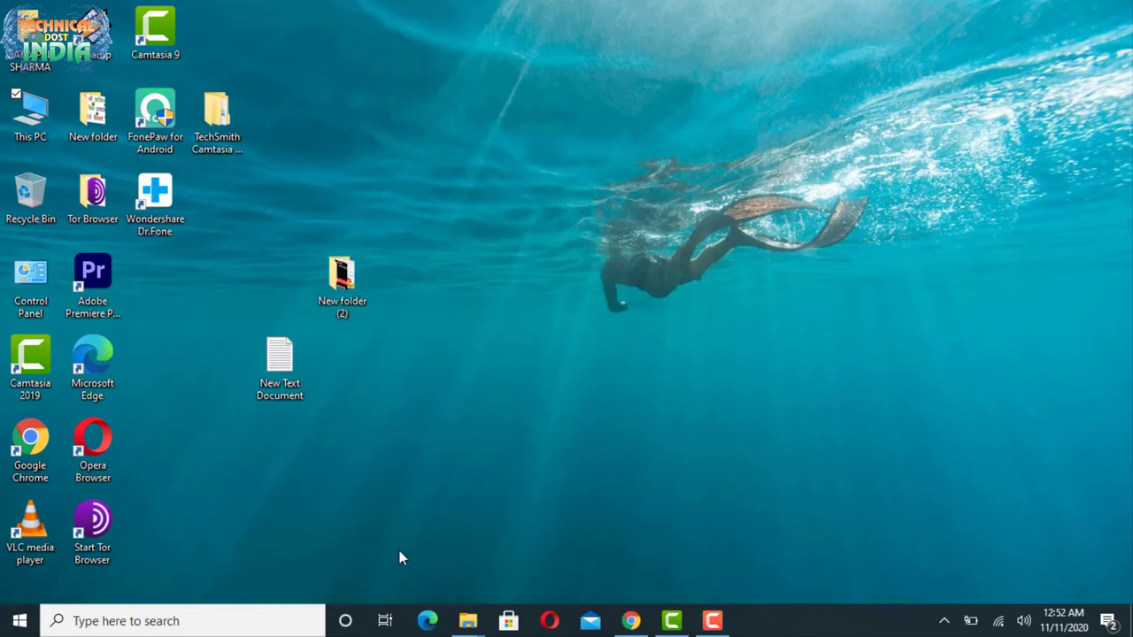
Step: Search Windows for "note" and open Notepad
left_click(237, 621)
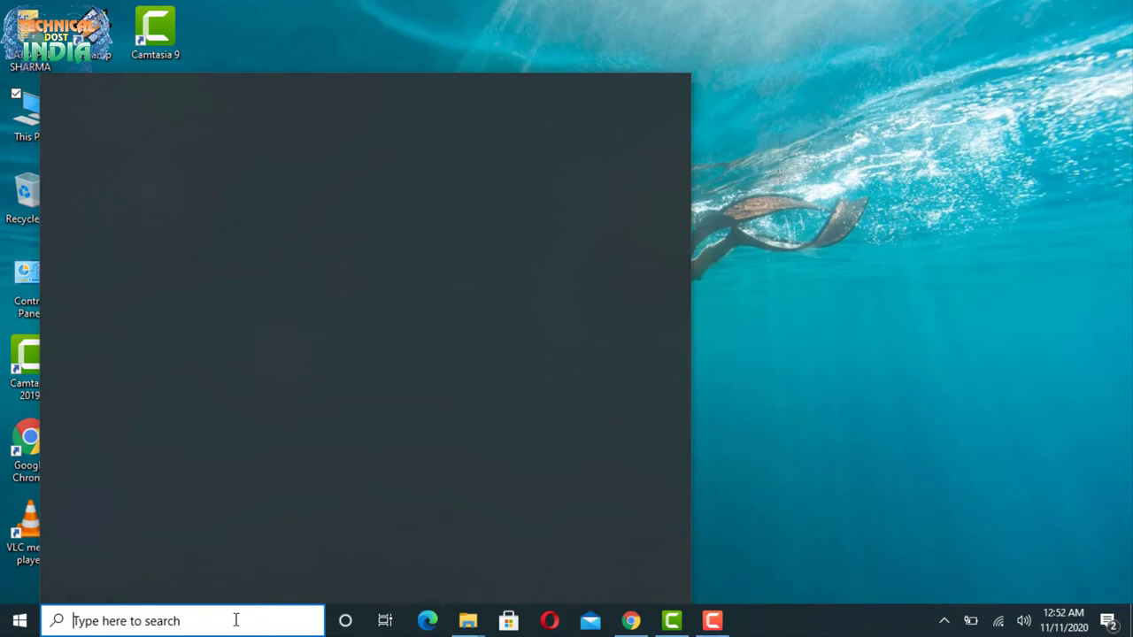
type("no")
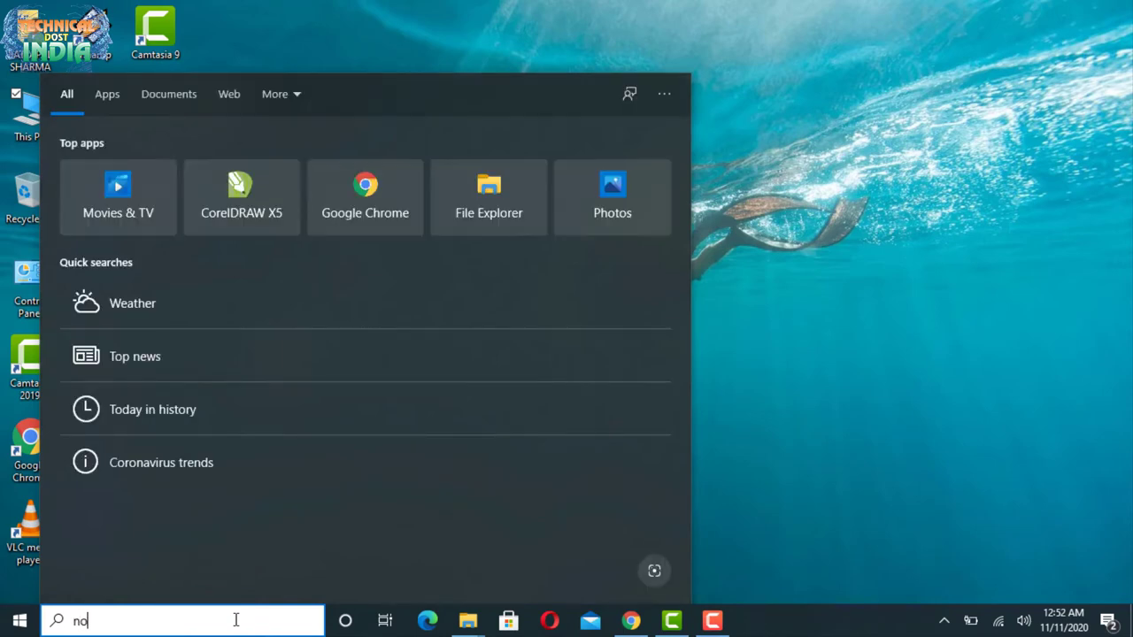
type("te")
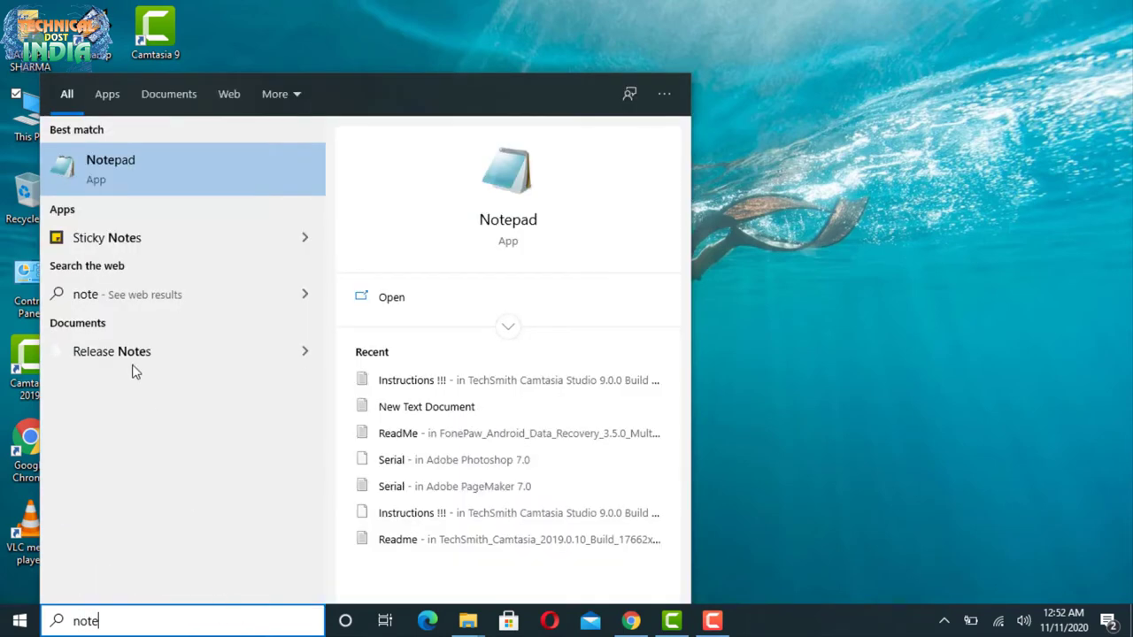
left_click(145, 175)
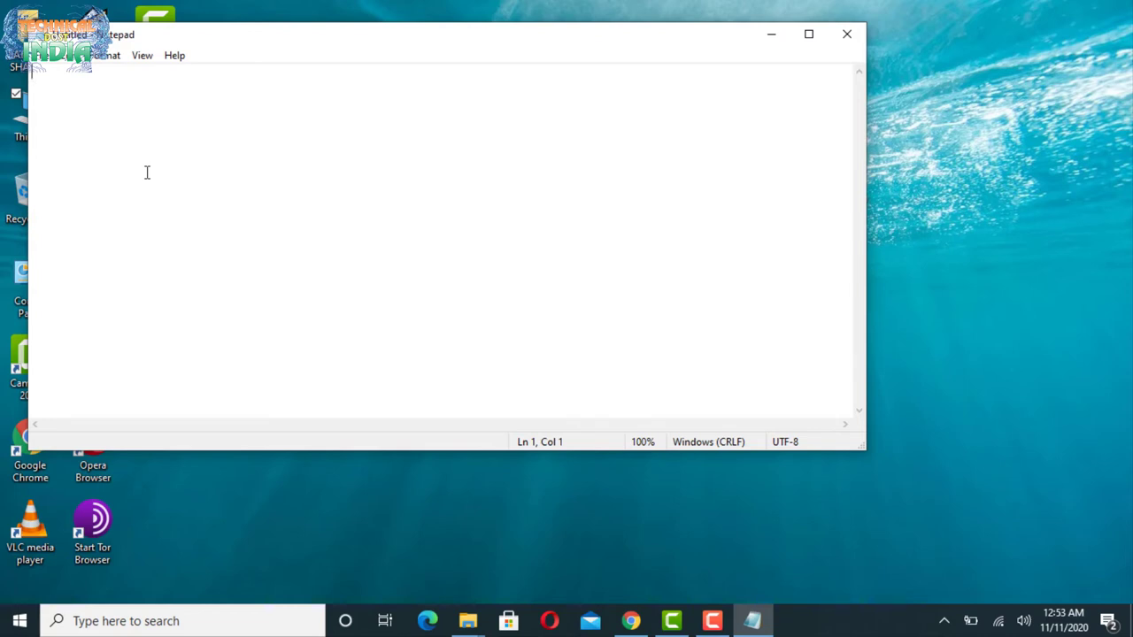
left_click(40, 56)
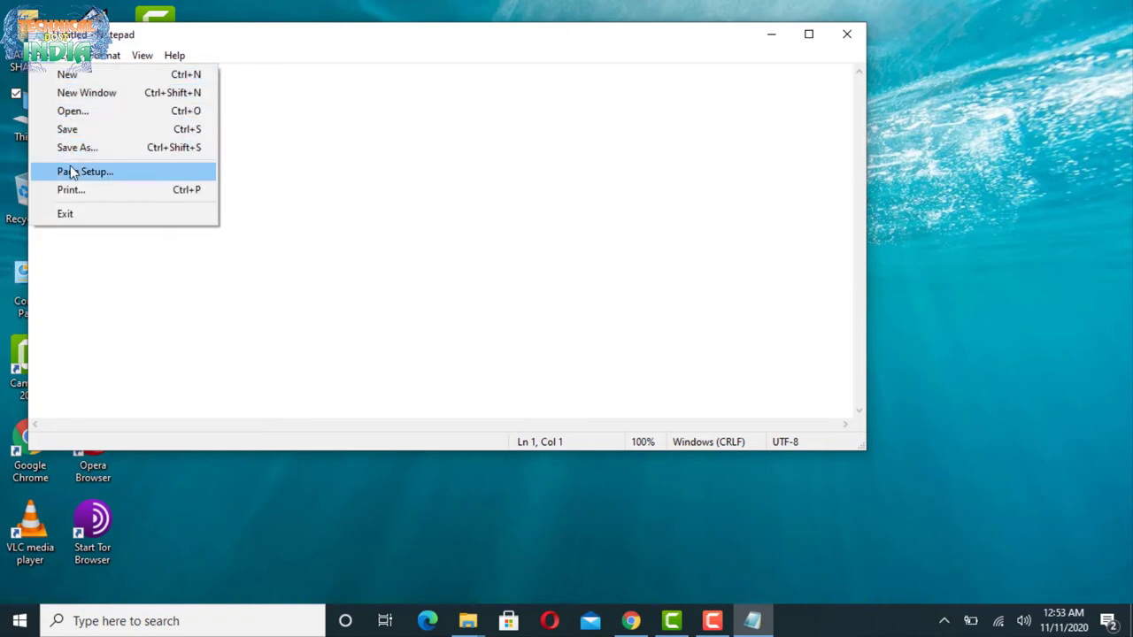
left_click(326, 178)
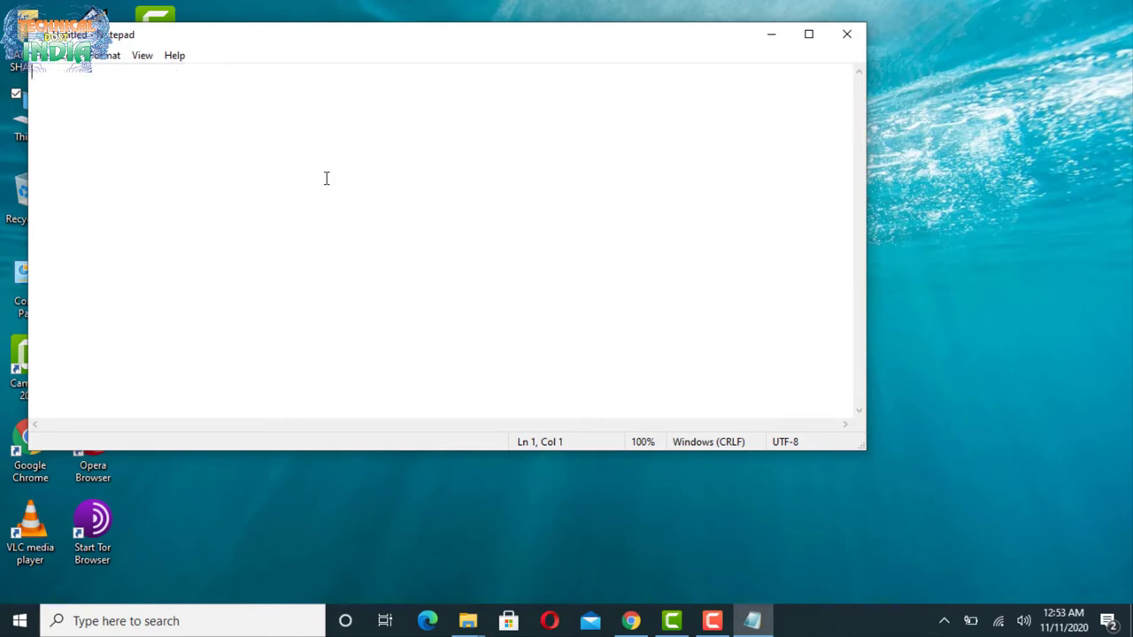
left_click(117, 62)
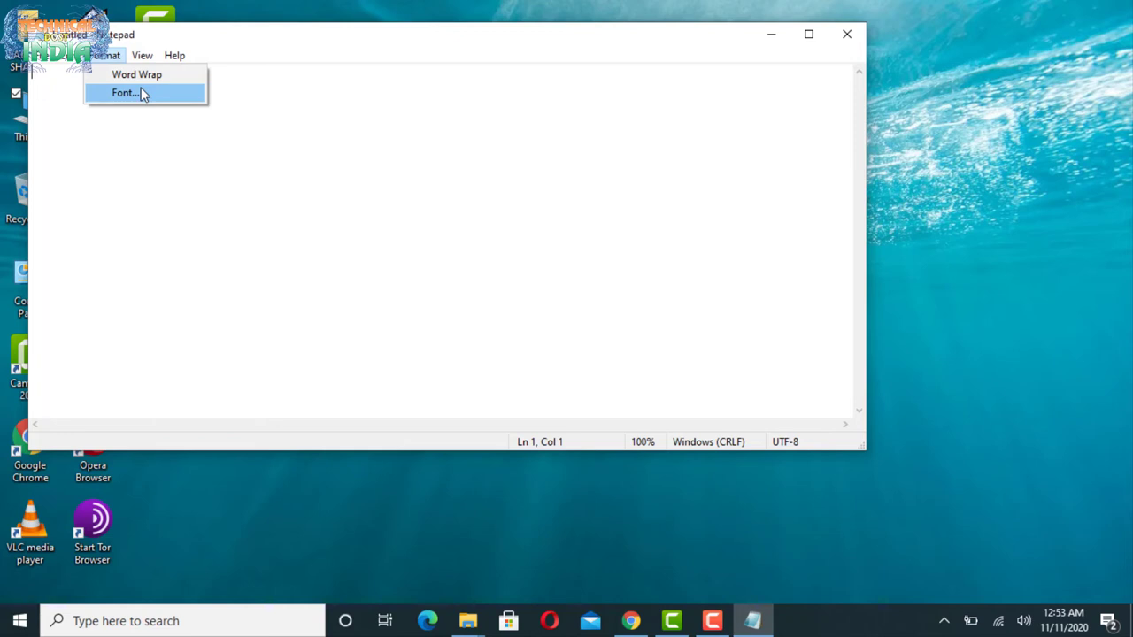
left_click(154, 118)
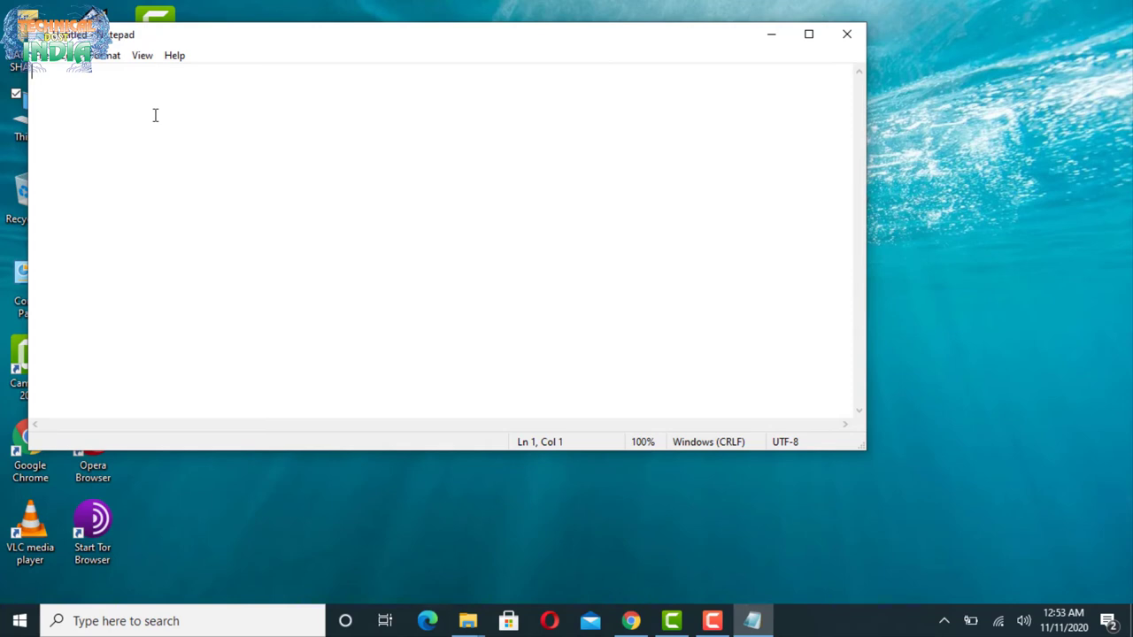
Step: Search Windows for "wor" and open WordPad
left_click(210, 619)
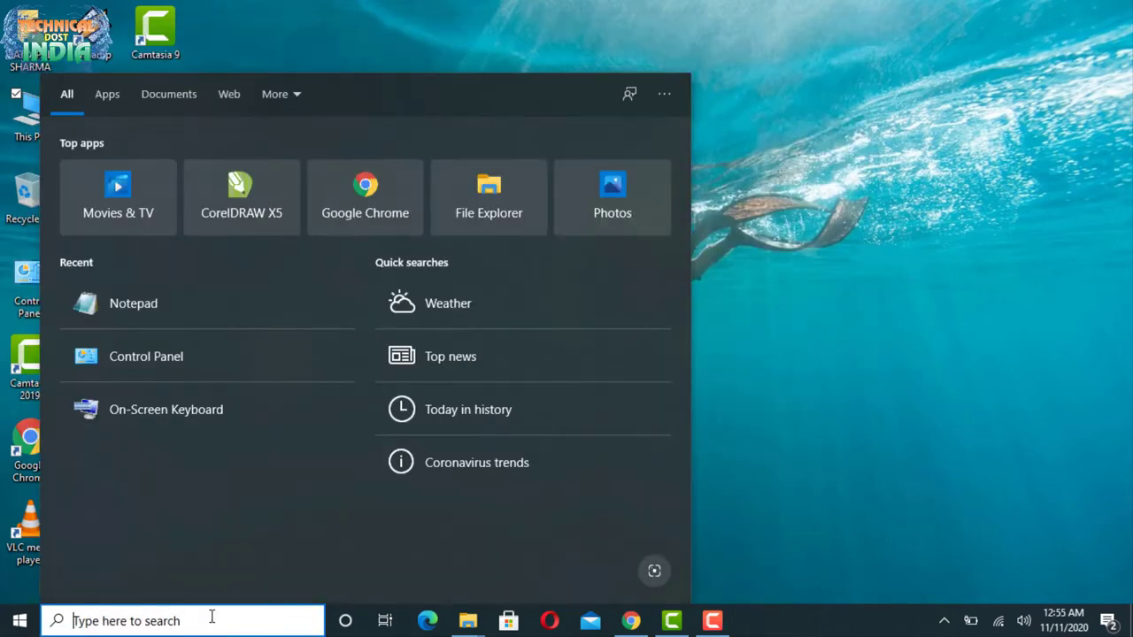
type("wor")
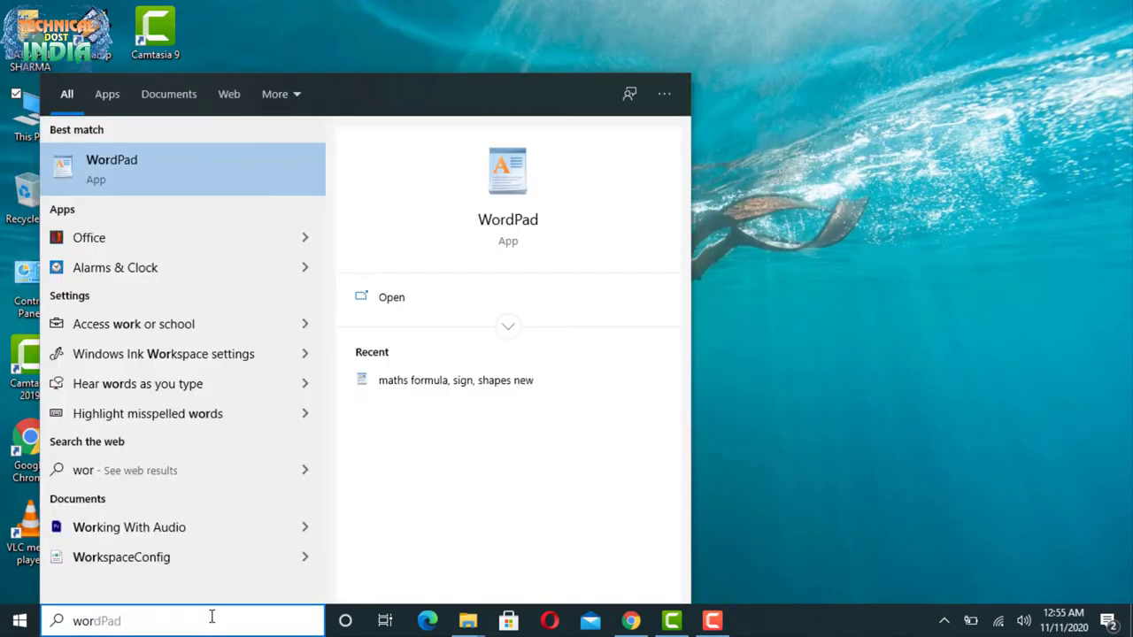
left_click(176, 179)
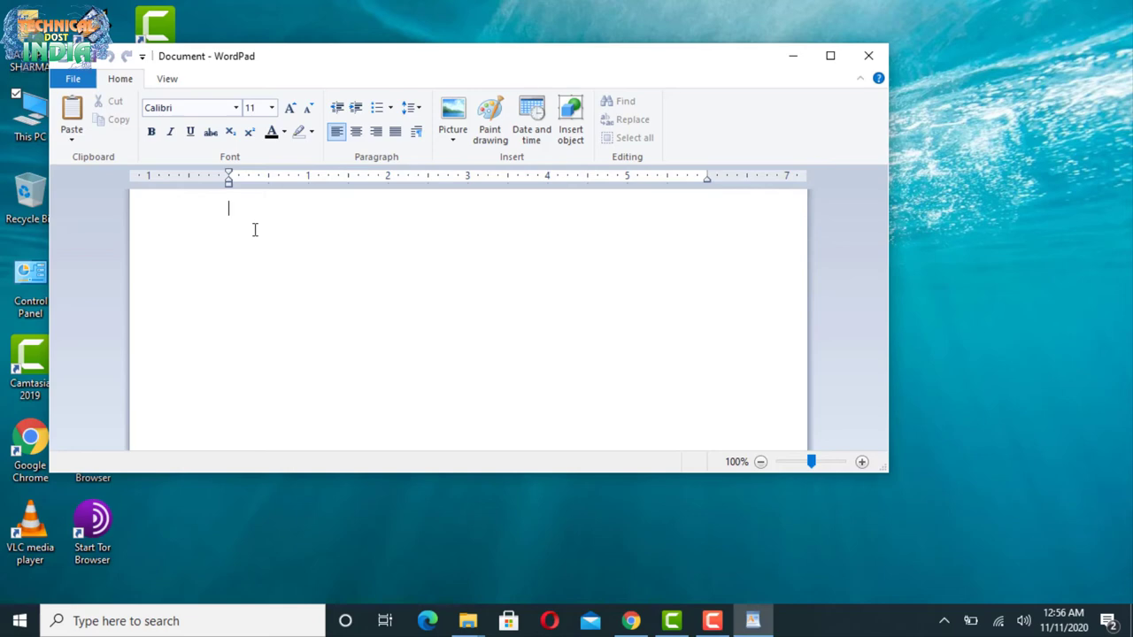
Step: Minimise and restore the blank WordPad document, and close it
left_click(752, 621)
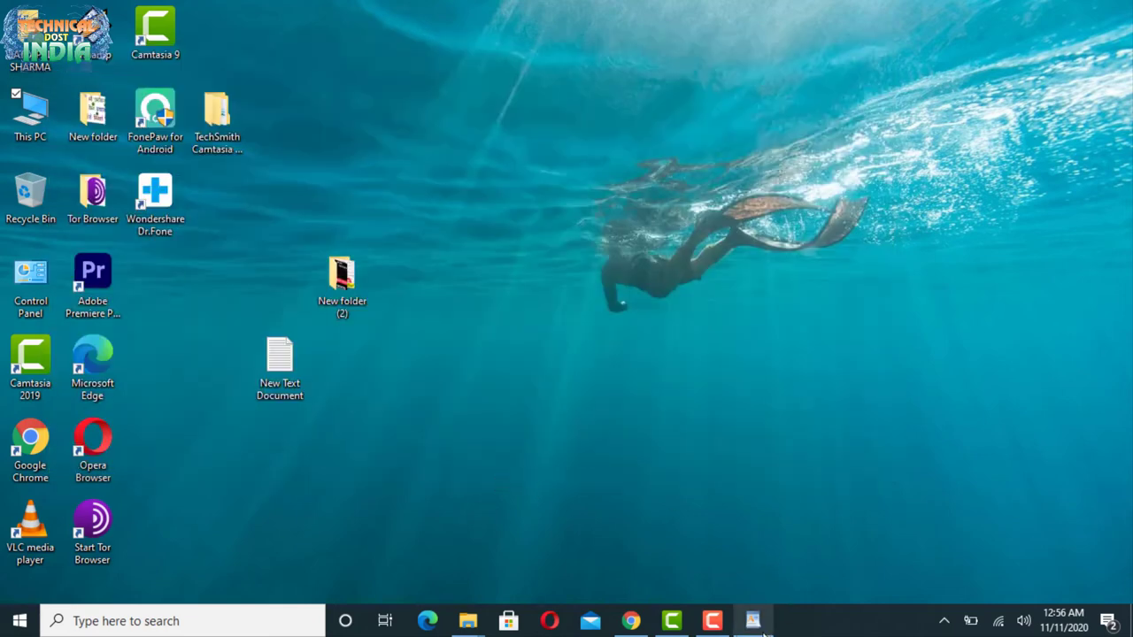
left_click(752, 620)
left_click(869, 57)
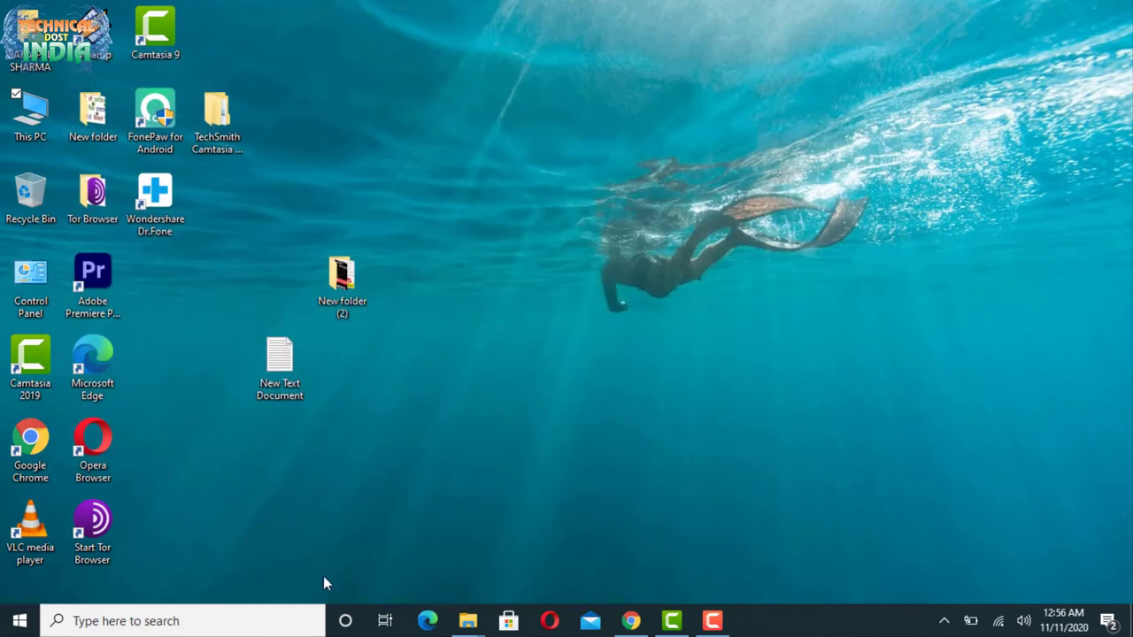
Step: Search Windows for "p" and open Paint
left_click(260, 624)
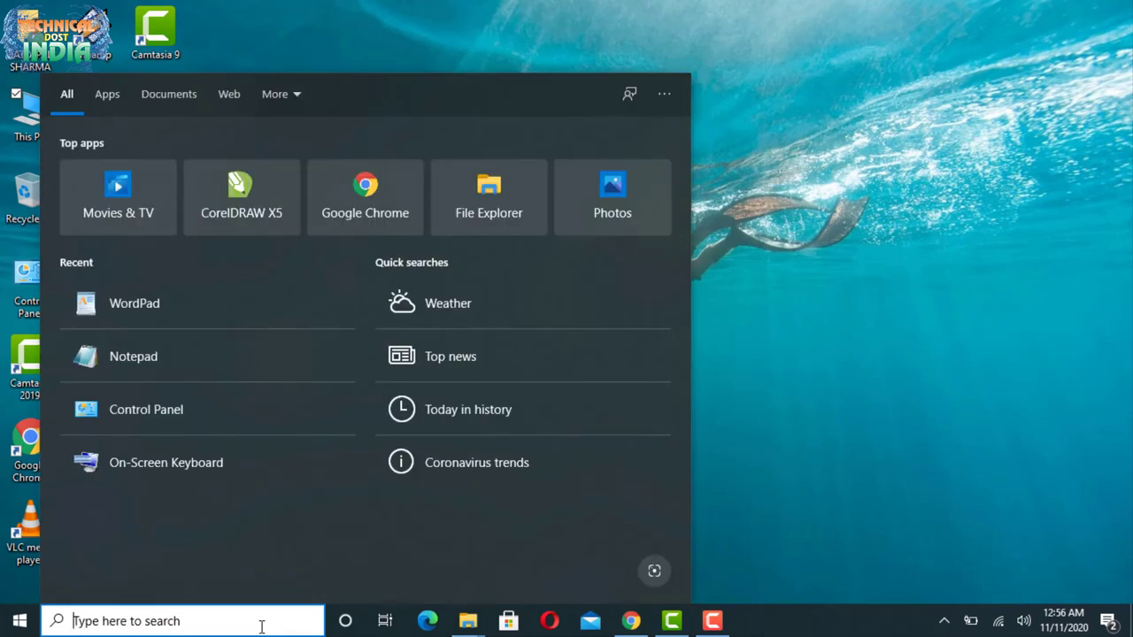
type("p")
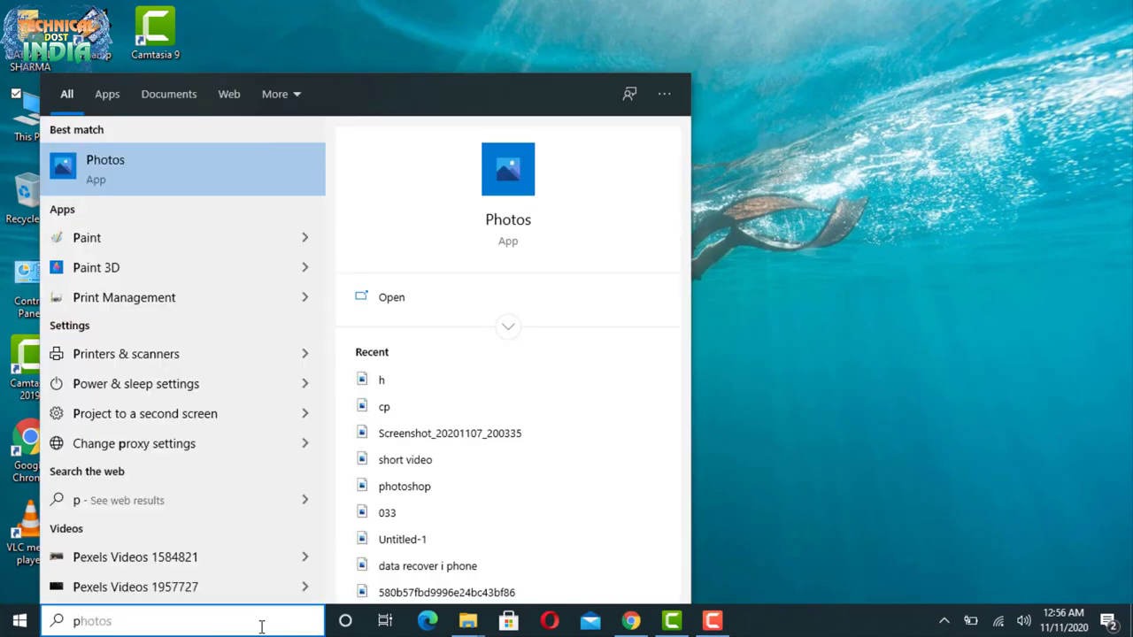
left_click(134, 245)
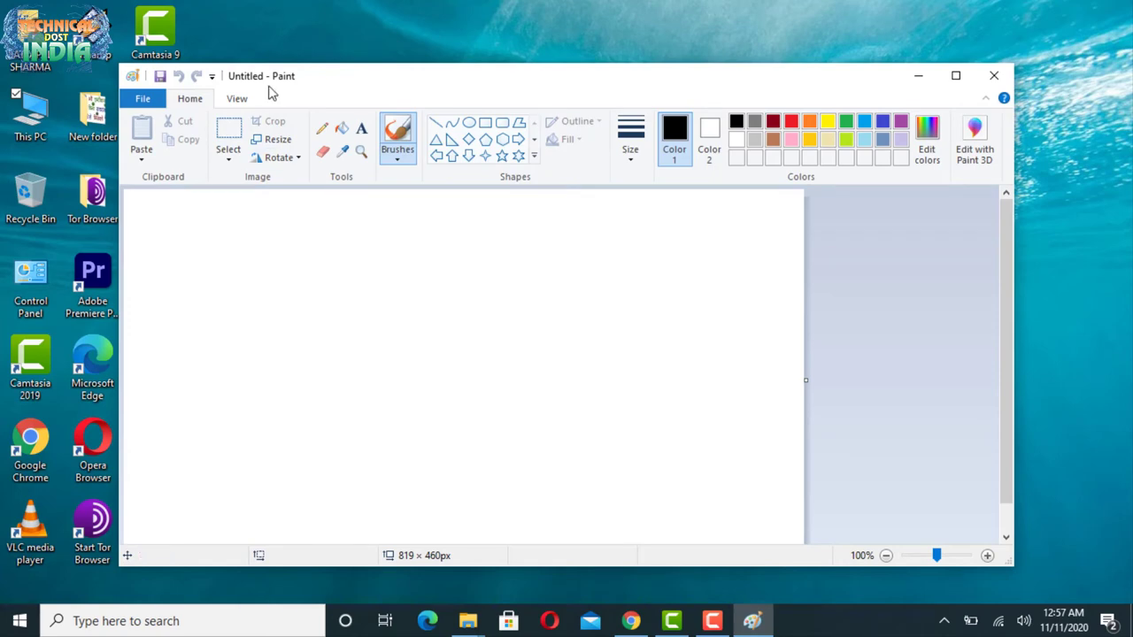
Step: Draw a black left-arrow shape about 355 × 107 px in the middle of the canvas and remove it
left_click(434, 157)
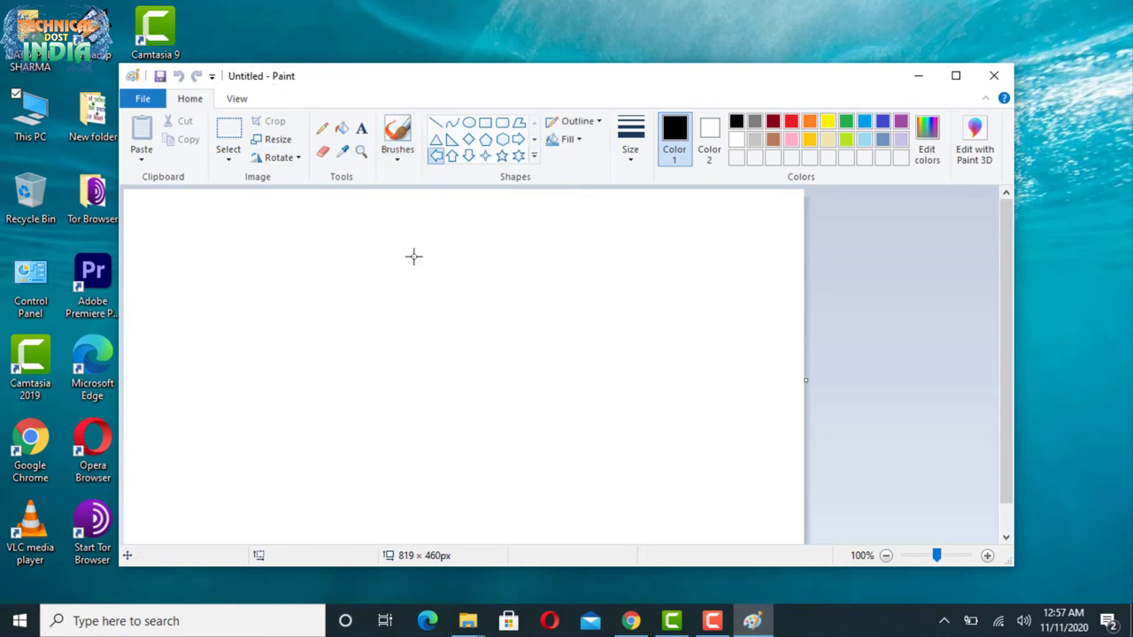
left_click_drag(605, 292, 308, 380)
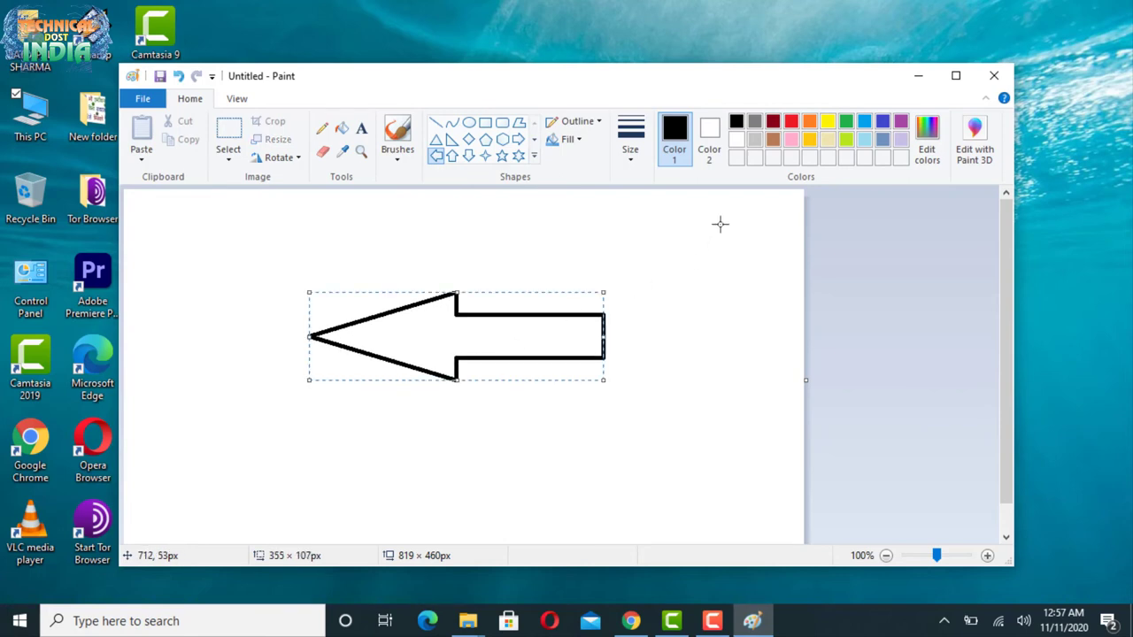
left_click(342, 128)
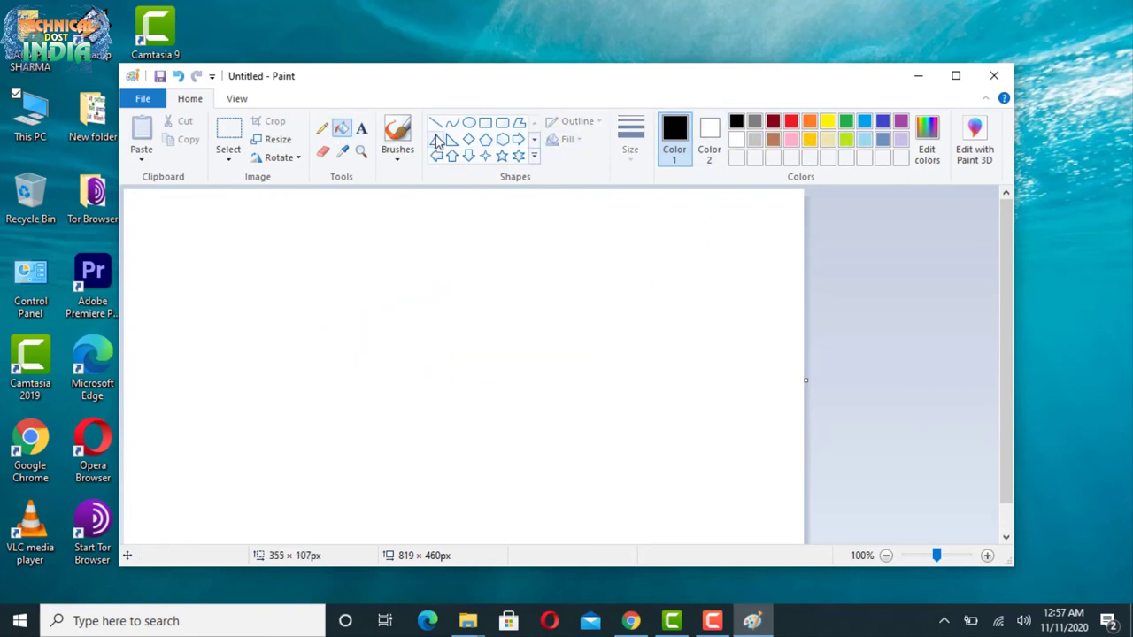
Step: Draw a left-arrow shape about 373 × 219 px with a red outline, and delete it
left_click(435, 156)
left_click_drag(546, 258, 240, 435)
left_click(790, 122)
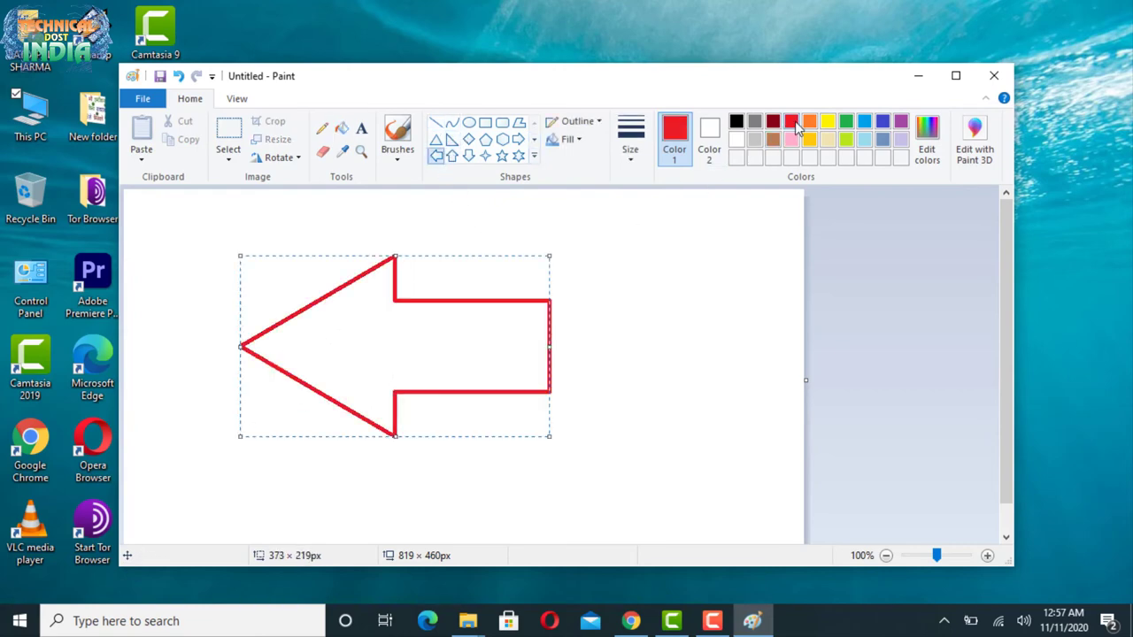
key("Delete")
Step: Draw an ellipse about 251 × 235 px near the middle of the canvas and set its outline colour to purple
left_click(397, 133)
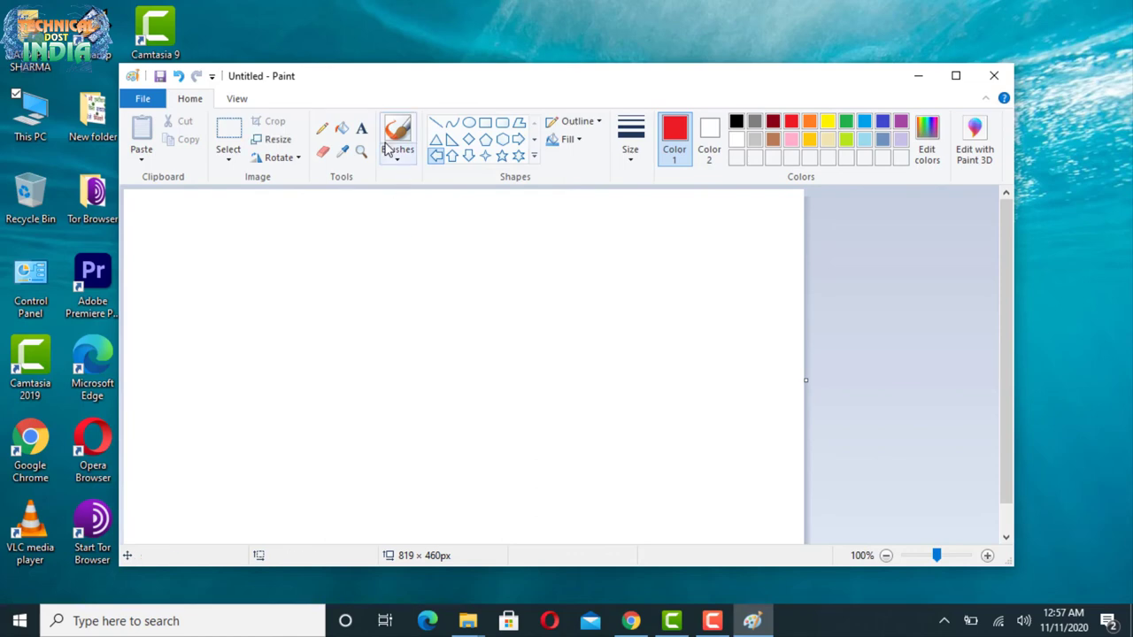
left_click(341, 129)
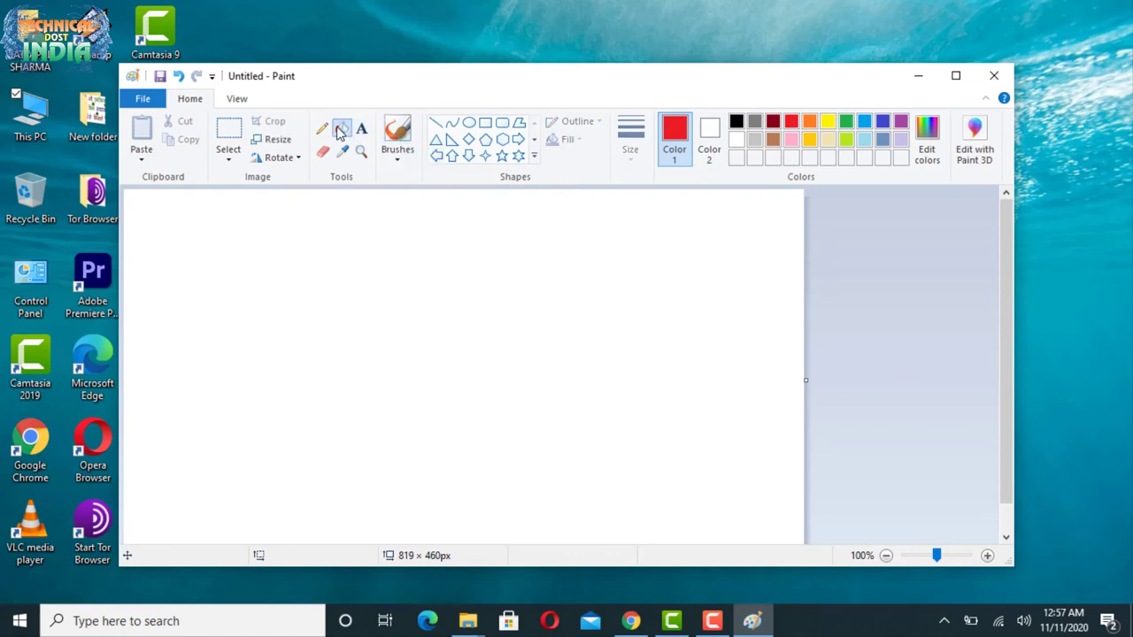
left_click(468, 123)
left_click_drag(508, 256, 301, 449)
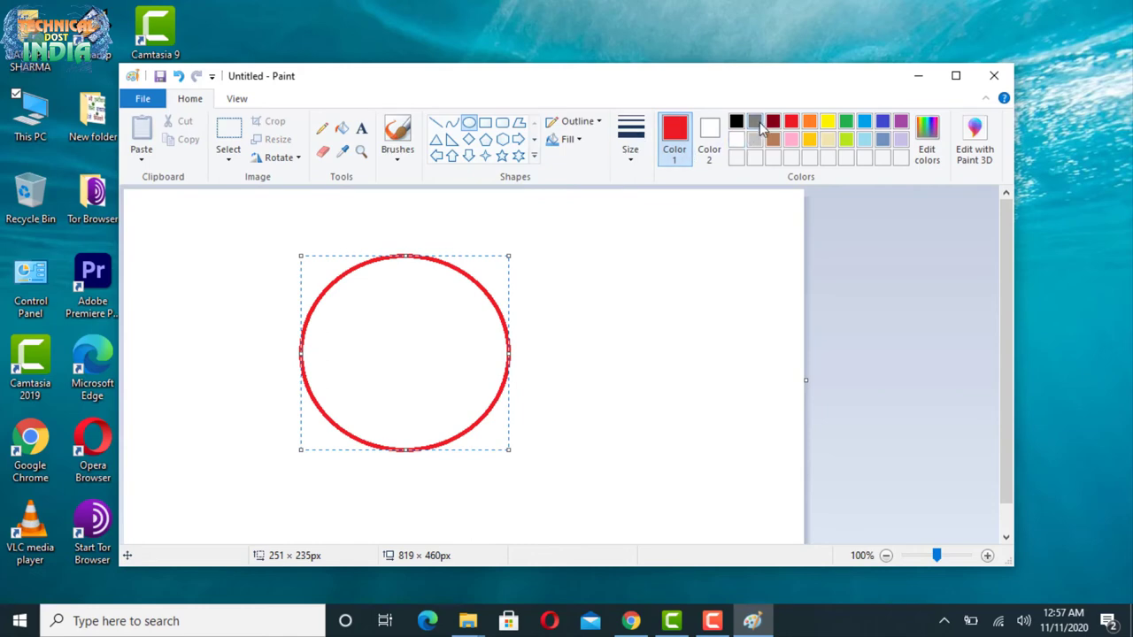
left_click(827, 122)
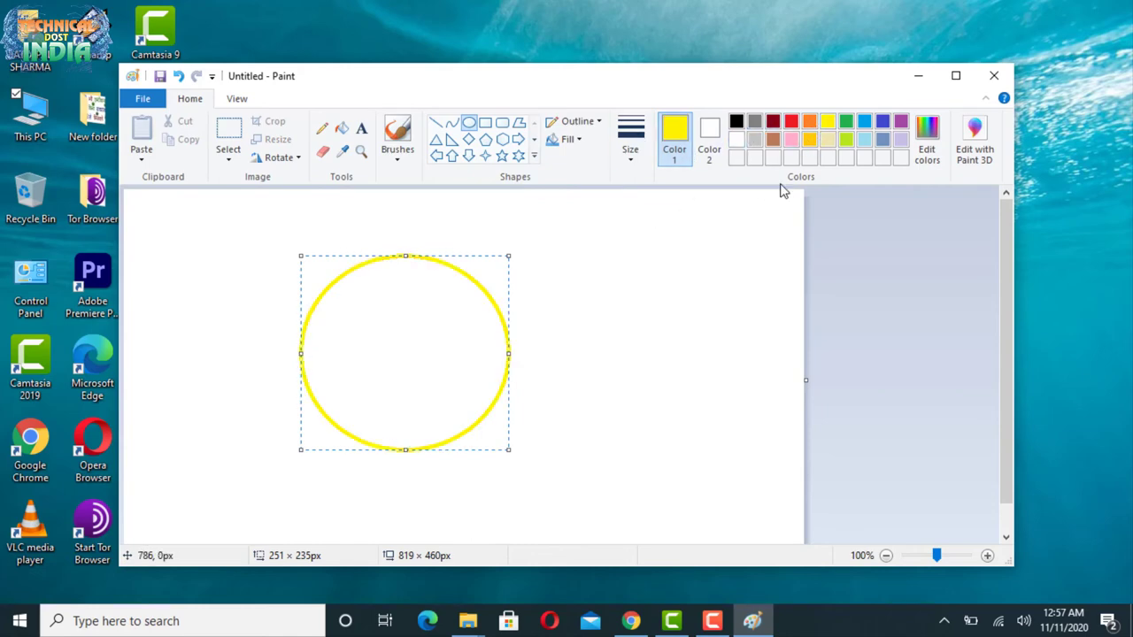
left_click(828, 140)
left_click(900, 123)
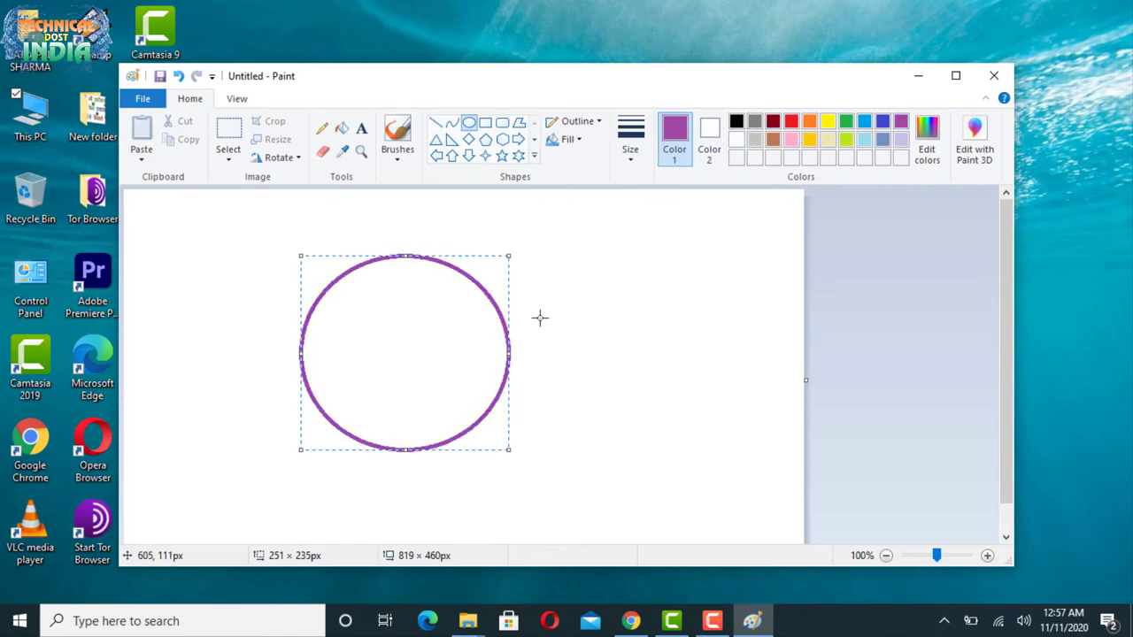
Step: Draw a purple up-arrow shape about 244 × 246 px to the right of the ellipse
left_click(451, 159)
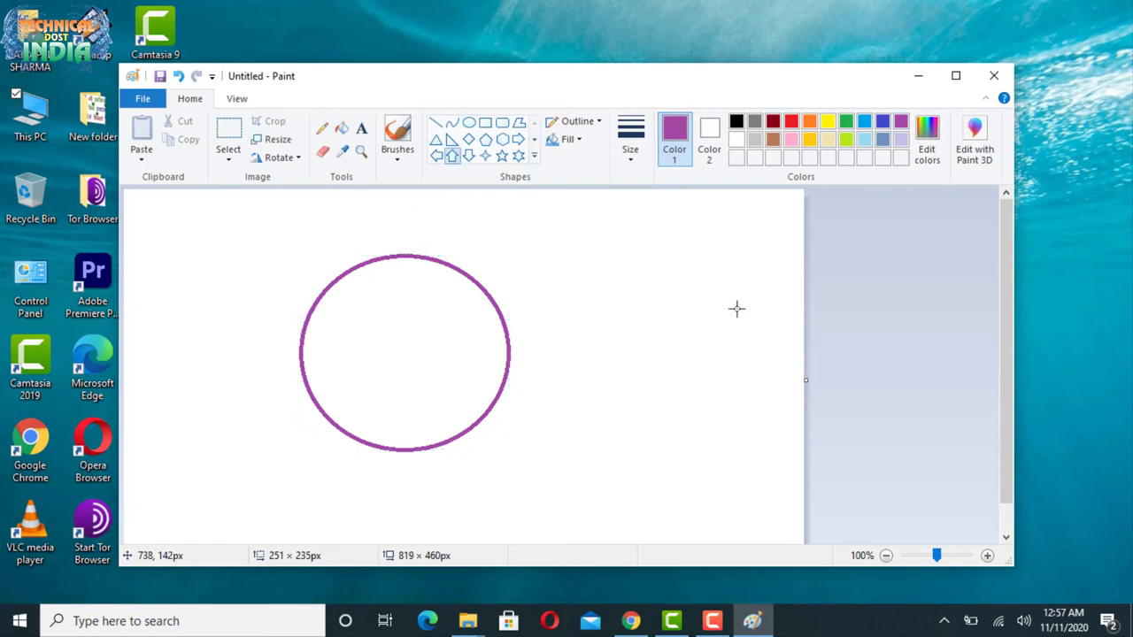
mouse_move(737, 309)
left_mouse_down()
mouse_move(539, 415)
mouse_move(526, 488)
mouse_move(535, 512)
left_mouse_up()
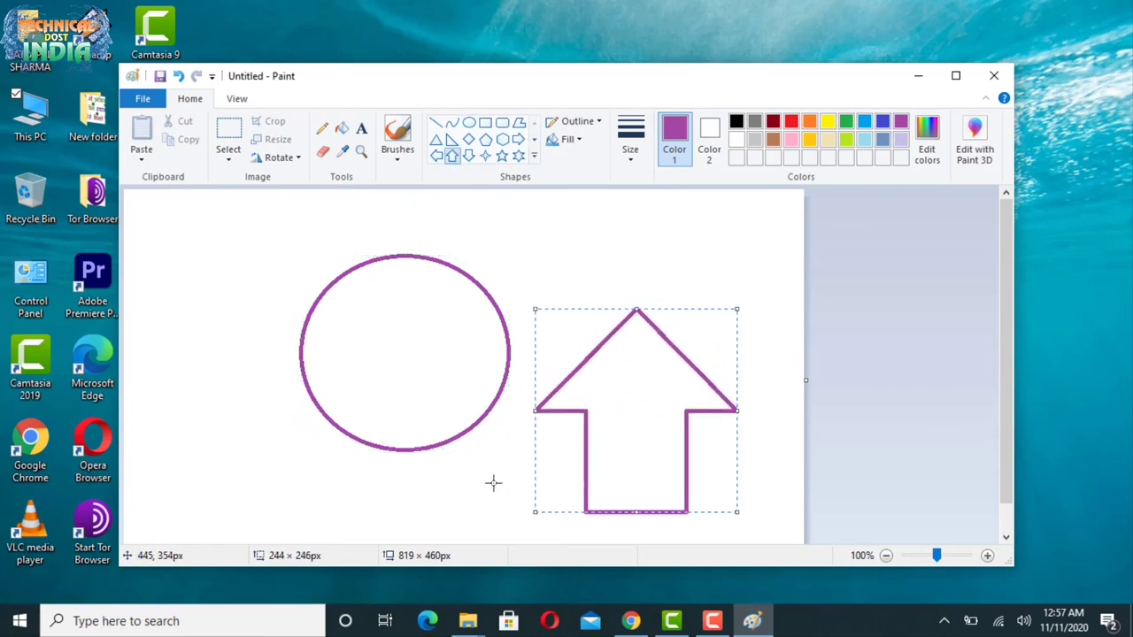